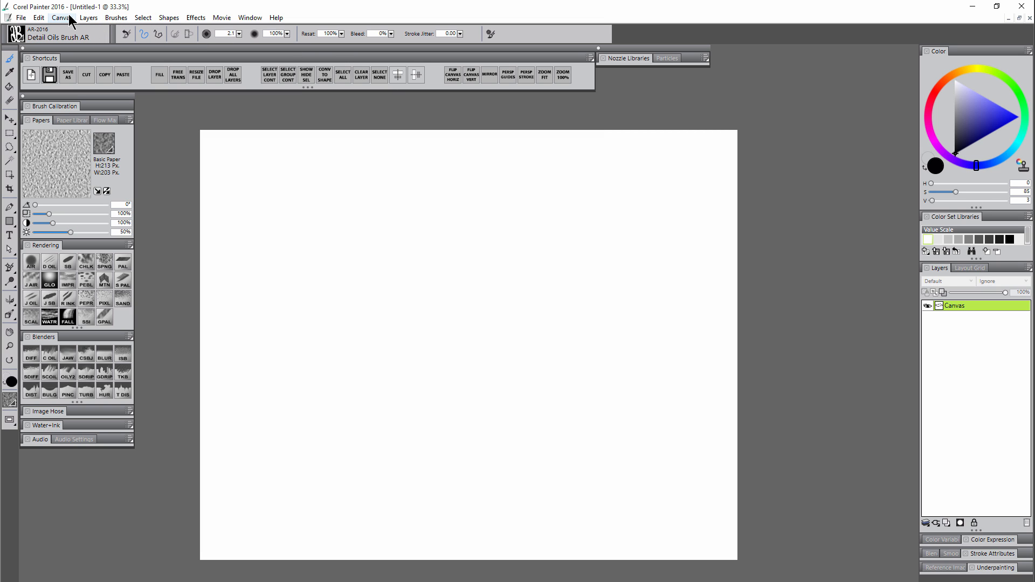
Step: Start an import from Photoshop brush stamps (ABR) and open the Brushes folder in Adobe Photoshop CC 2015's Presets
click(116, 18)
mouse_move(118, 143)
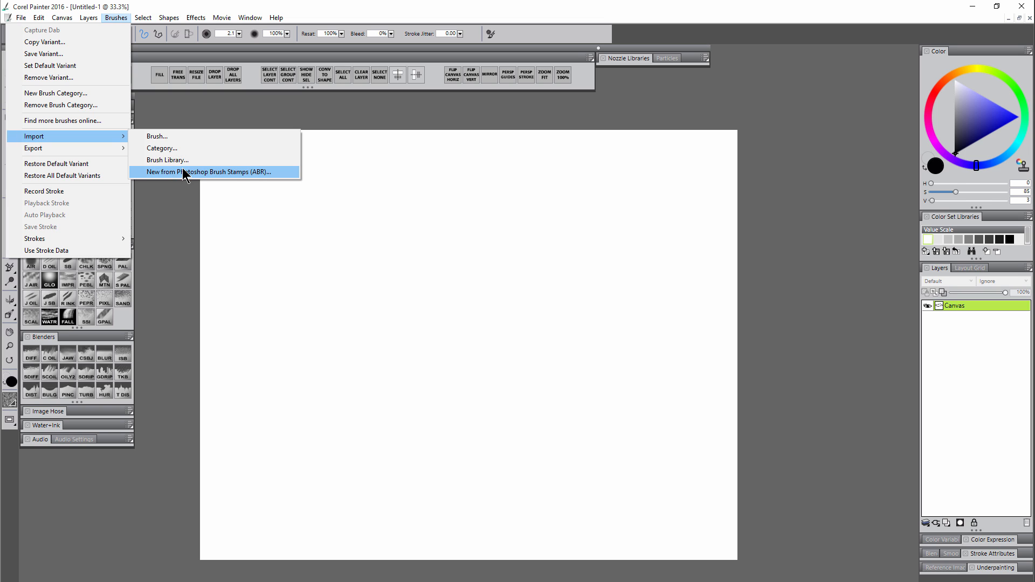
click(235, 172)
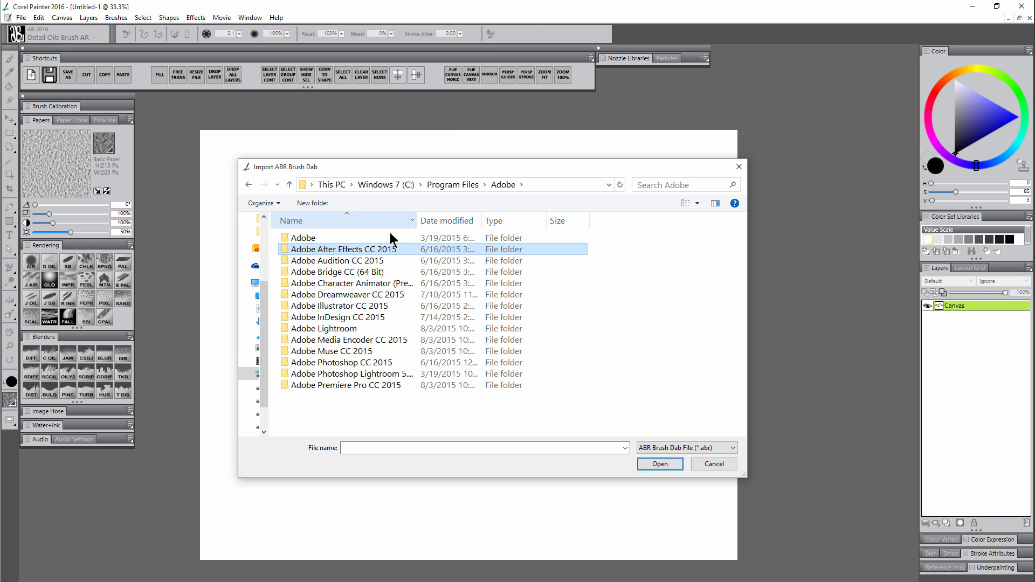
double_click(340, 363)
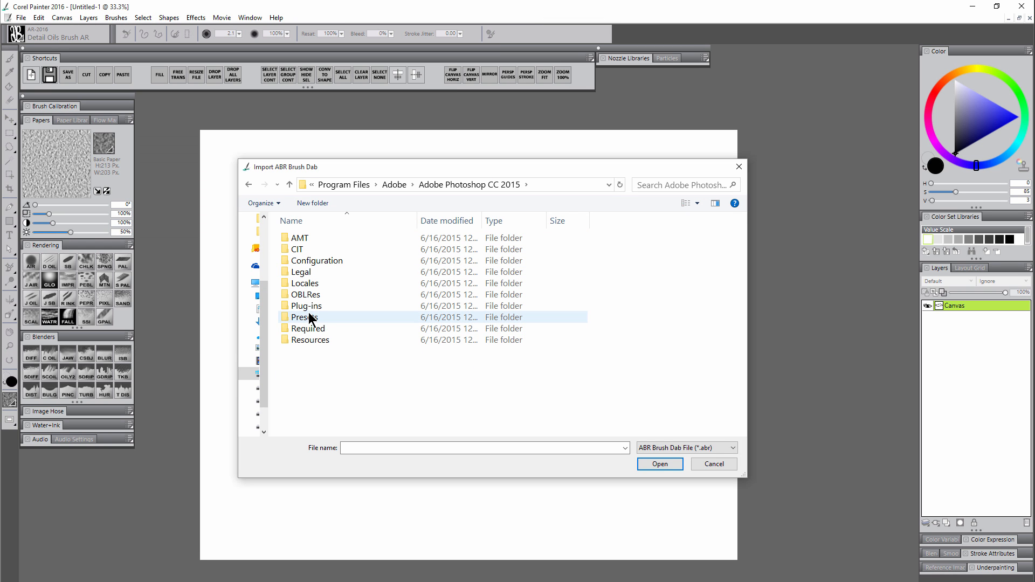
double_click(310, 318)
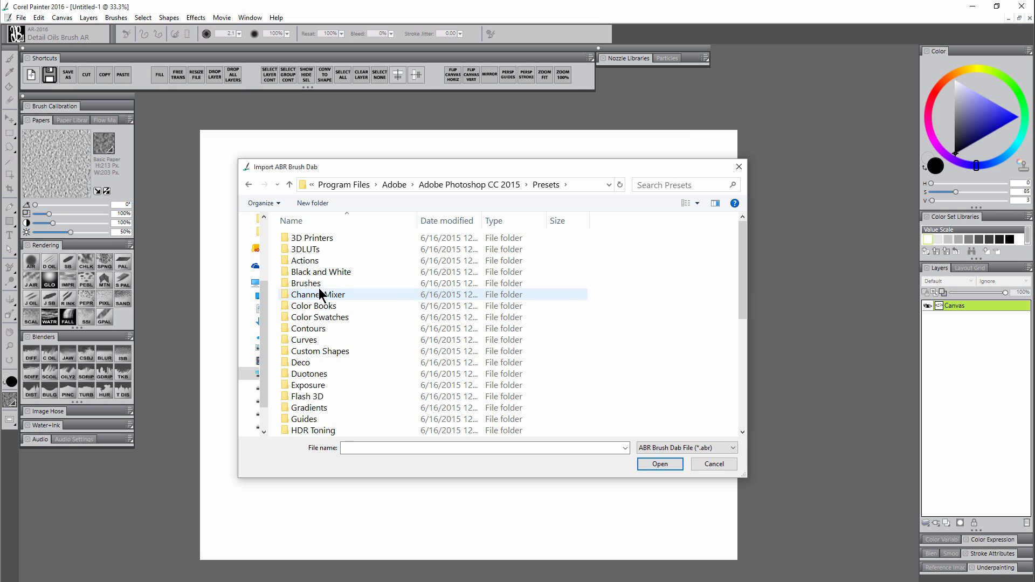
double_click(305, 285)
click(305, 284)
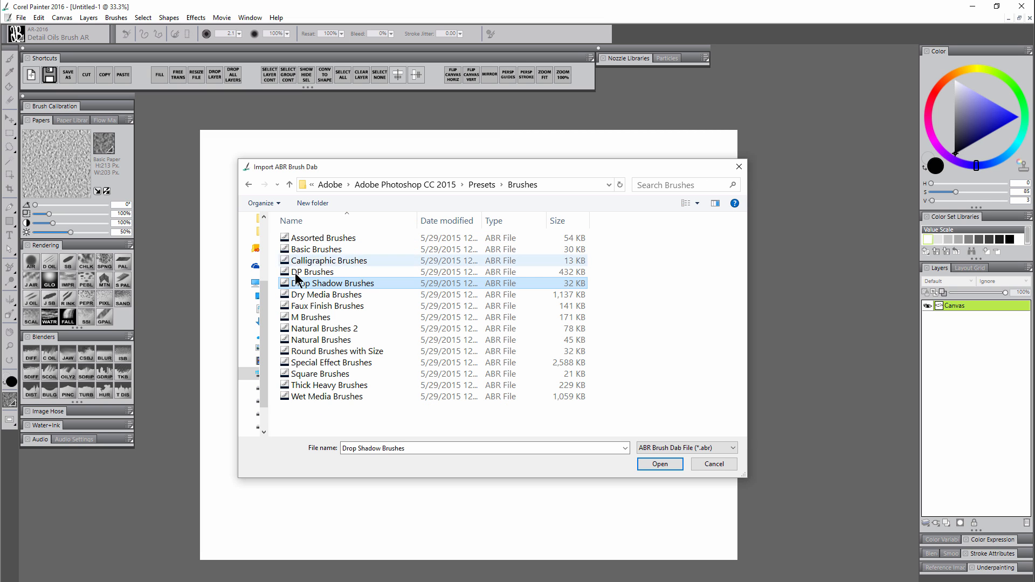
Step: Import the Thick Heavy Brushes ABR file as a new brush category named Thick Heavy Brushes
click(350, 388)
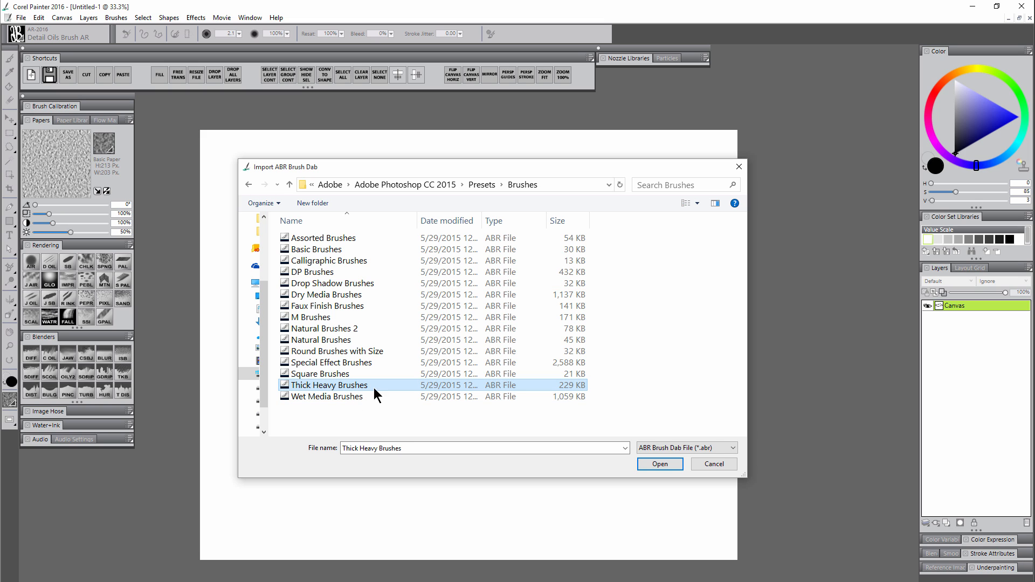
click(661, 466)
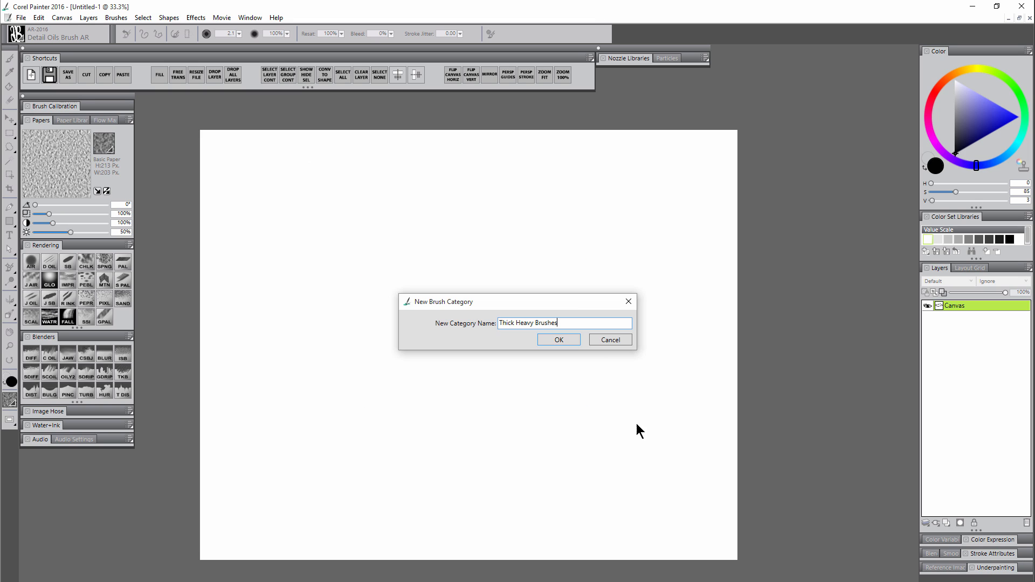
click(563, 342)
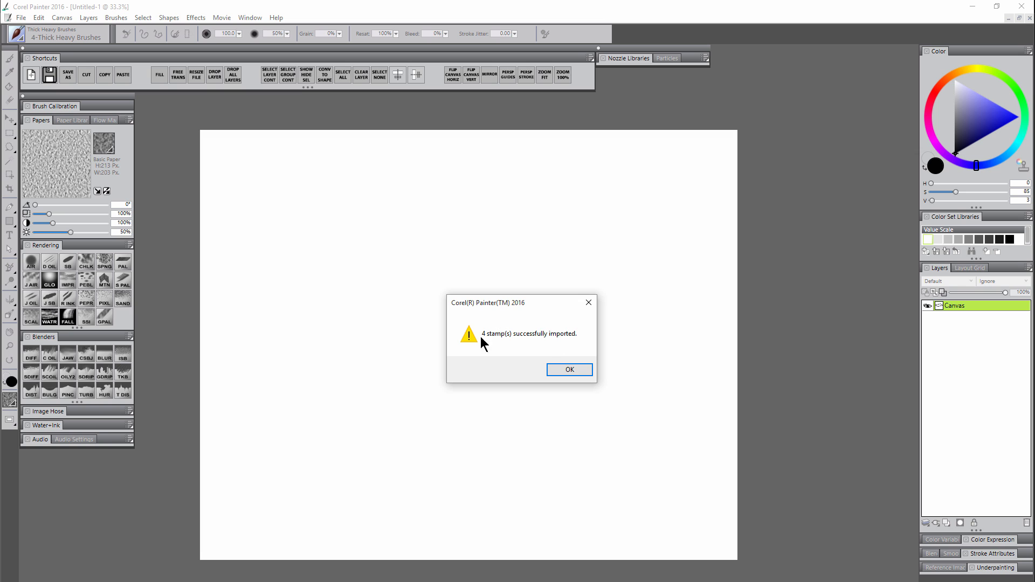
click(567, 371)
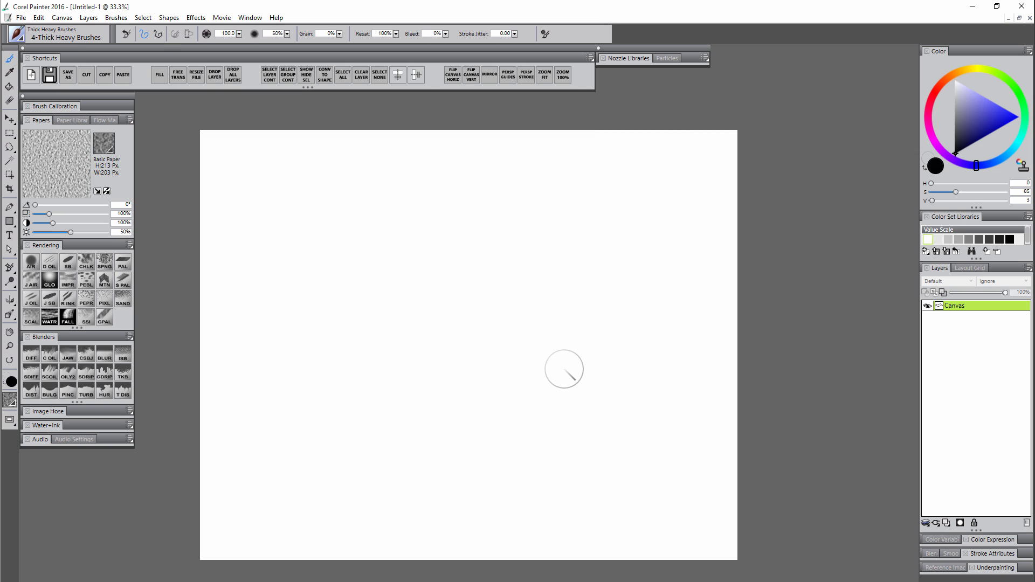
Step: Select the 2-Thick Heavy Brushes variant from the imported brush category
click(18, 36)
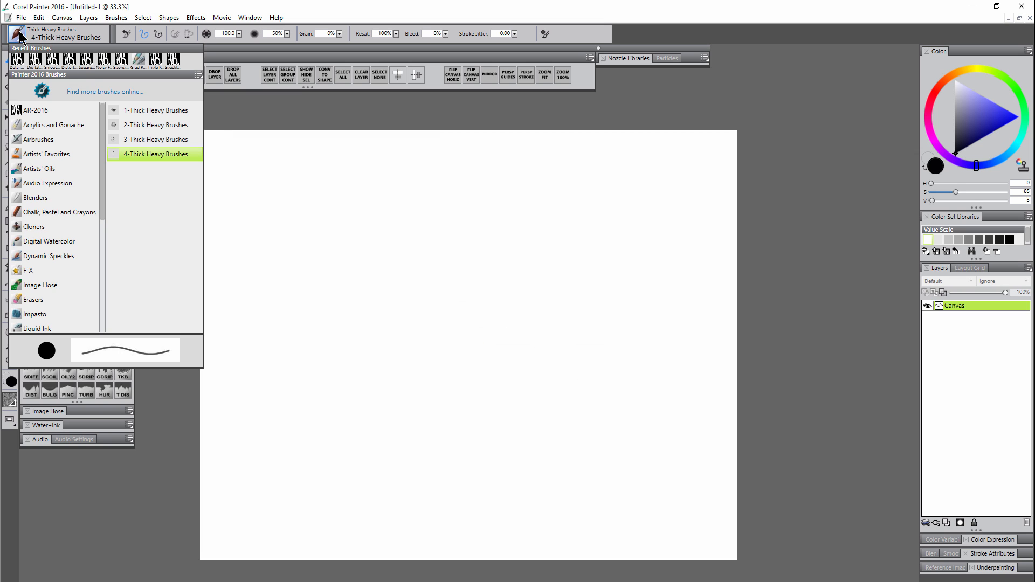
right_click(142, 111)
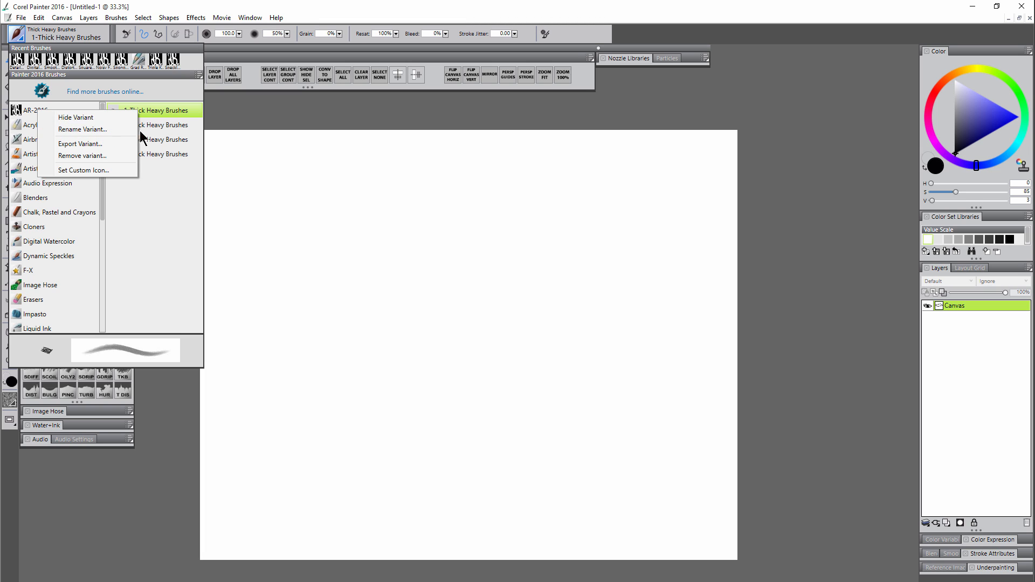
click(173, 200)
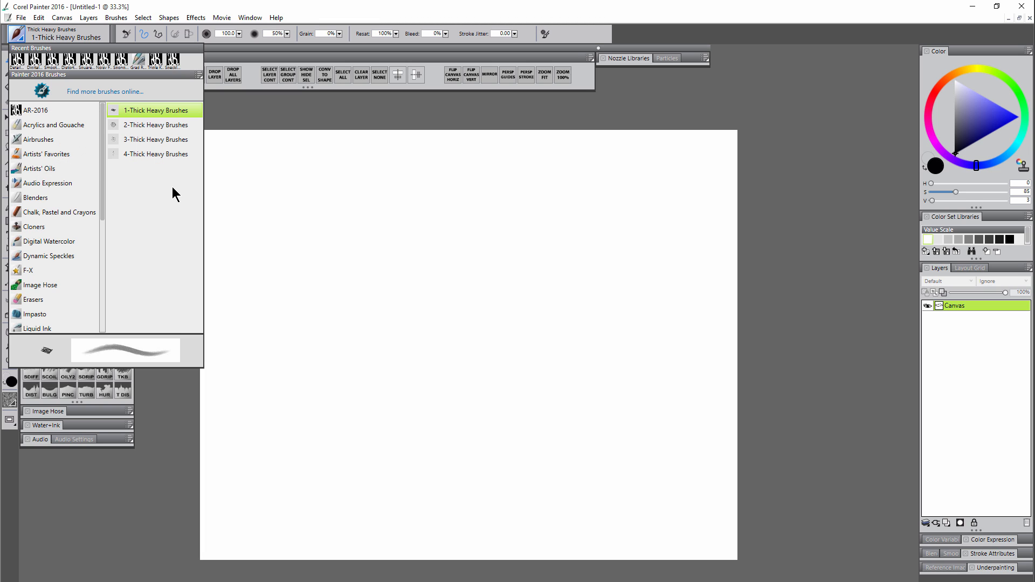
click(134, 125)
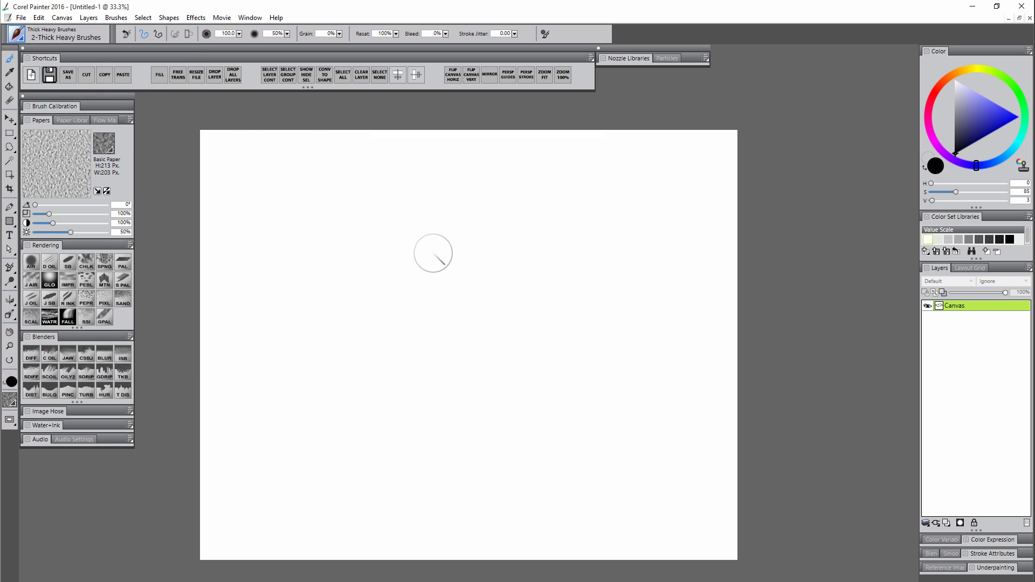
Step: Test the brush on the canvas with broad black zigzag strokes and a group of single dabs
mouse_move(458, 239)
mouse_down()
mouse_move(386, 294)
mouse_move(385, 328)
mouse_move(501, 274)
mouse_move(362, 427)
mouse_up()
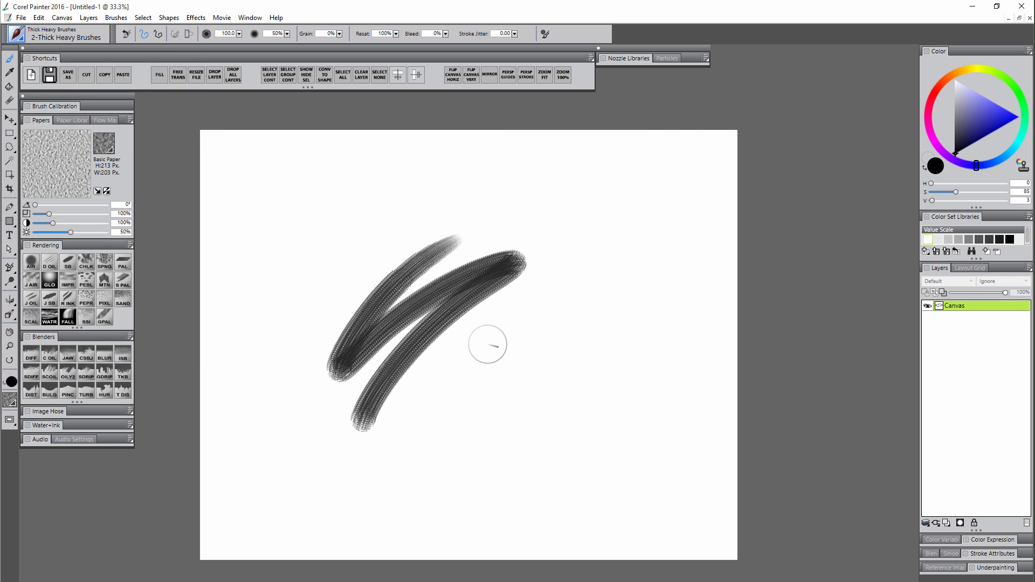
click(495, 372)
click(532, 368)
click(563, 349)
click(567, 317)
click(600, 294)
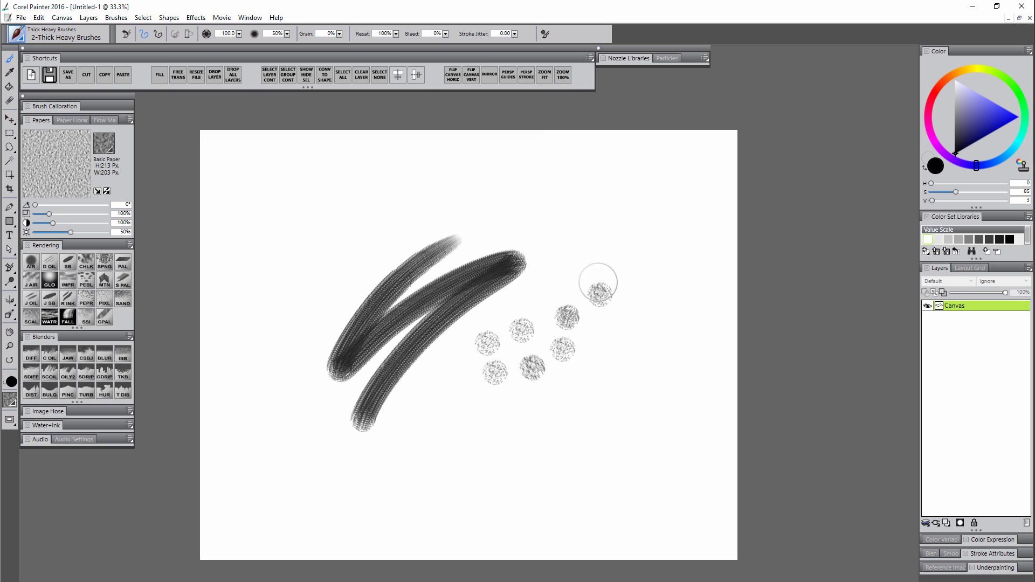
mouse_move(644, 195)
mouse_down()
mouse_move(590, 192)
mouse_move(651, 196)
mouse_move(422, 224)
mouse_move(660, 256)
mouse_up()
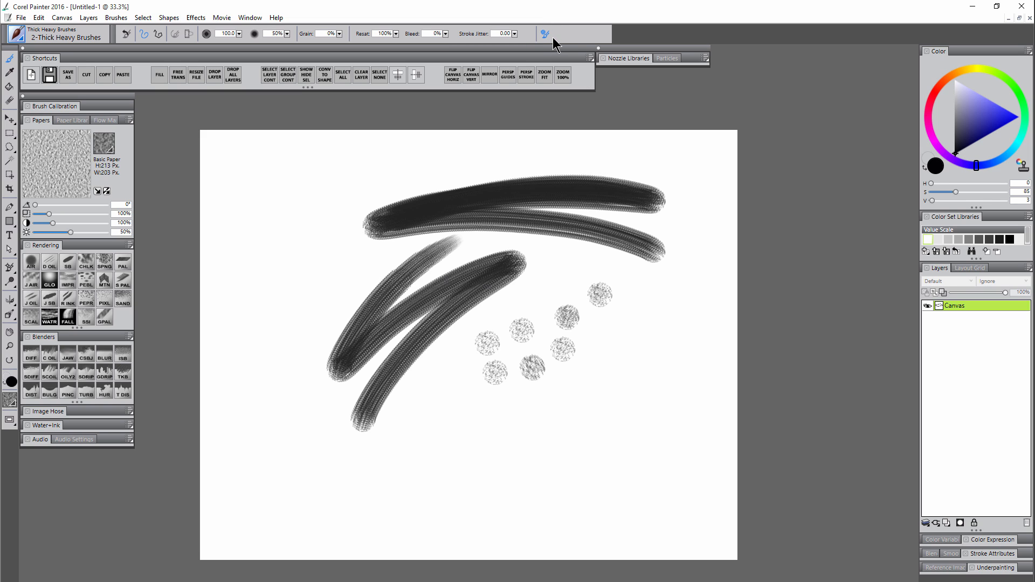
Step: Reduce the brush's Spacing to 7% in the advanced brush controls and paint sweeping black test strokes across the canvas
click(545, 34)
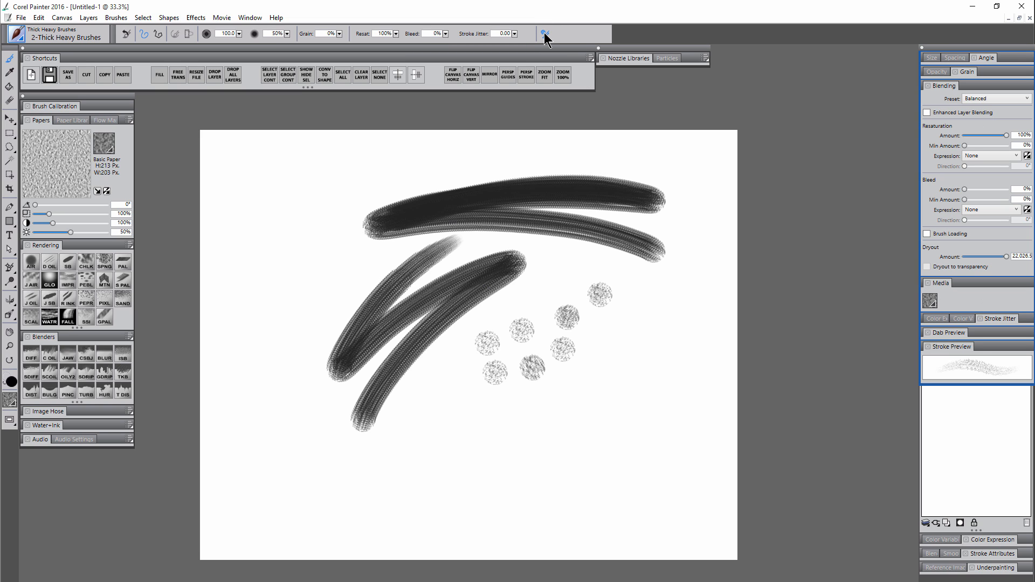
click(958, 58)
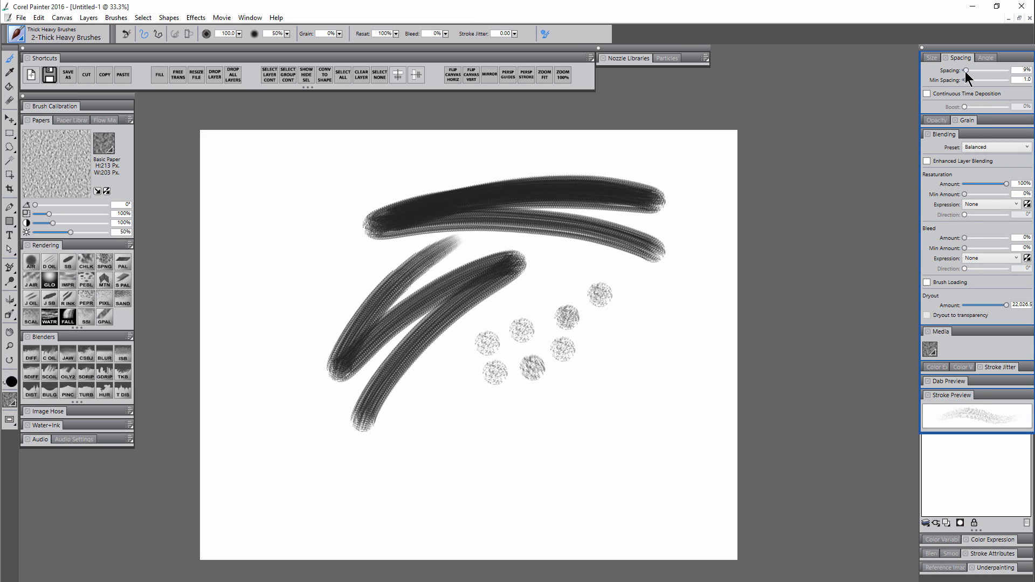
drag(966, 72, 965, 71)
drag(649, 326, 522, 448)
mouse_move(658, 360)
mouse_down()
mouse_move(612, 404)
mouse_move(455, 476)
mouse_up()
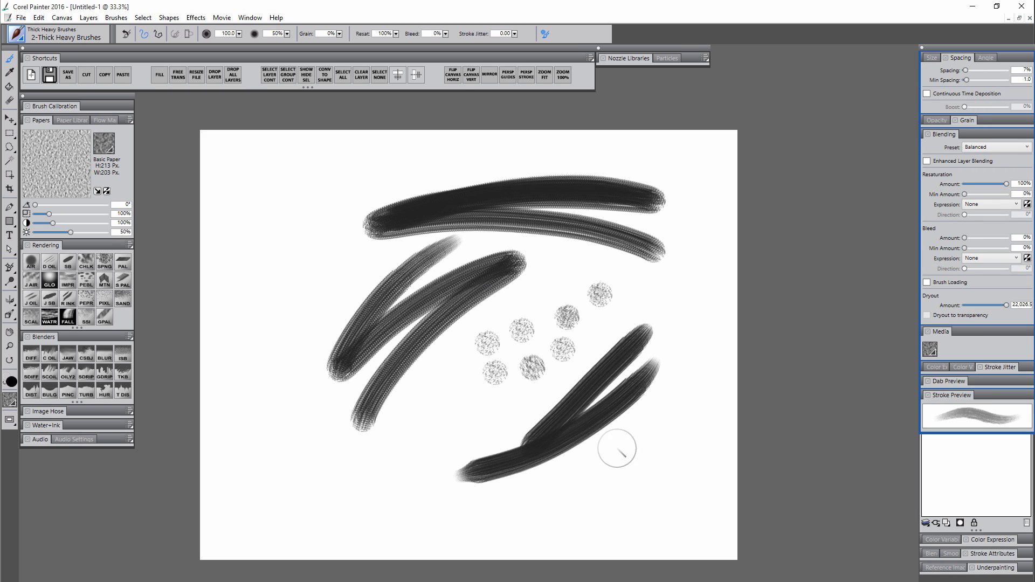
drag(618, 449, 328, 499)
drag(520, 428, 294, 507)
mouse_move(469, 399)
mouse_down()
mouse_move(353, 426)
mouse_move(290, 487)
mouse_up()
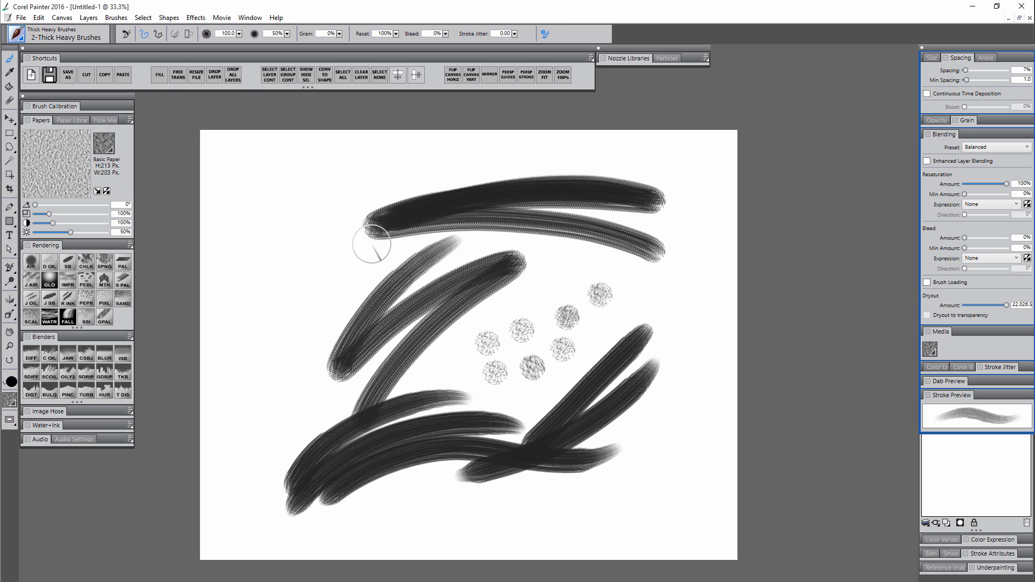
mouse_move(372, 245)
mouse_down()
mouse_move(283, 423)
mouse_move(264, 437)
mouse_up()
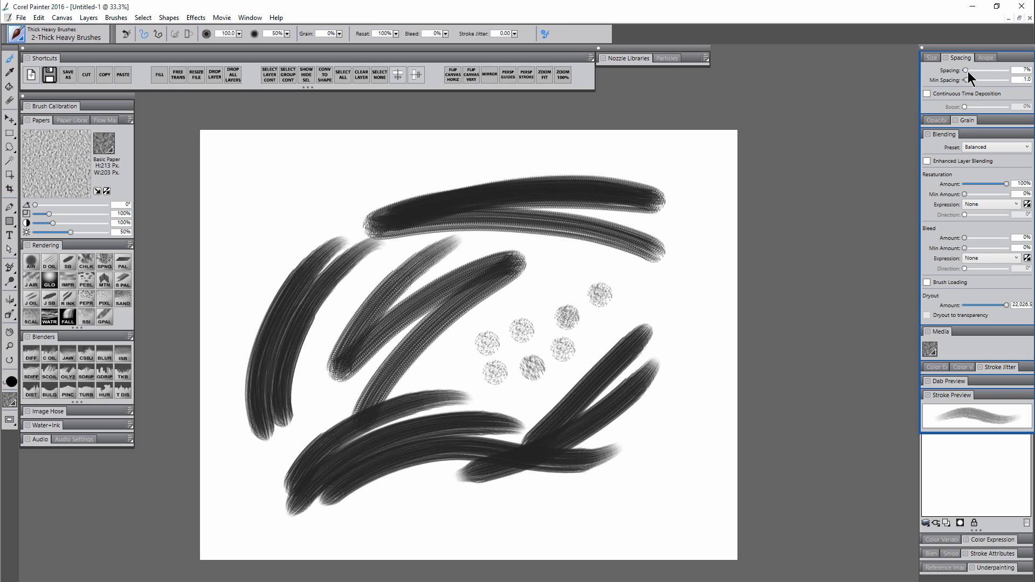
Step: Try wider brush Spacing in stages up to 111%, painting test strokes at each setting
drag(970, 71, 972, 71)
mouse_move(426, 172)
mouse_down()
mouse_move(270, 255)
mouse_move(414, 181)
mouse_move(247, 294)
mouse_up()
mouse_move(701, 219)
mouse_down()
mouse_move(675, 347)
mouse_move(629, 434)
mouse_up()
drag(972, 71, 987, 71)
mouse_move(709, 167)
mouse_down()
mouse_move(652, 201)
mouse_move(550, 334)
mouse_move(458, 350)
mouse_up()
drag(652, 318, 391, 407)
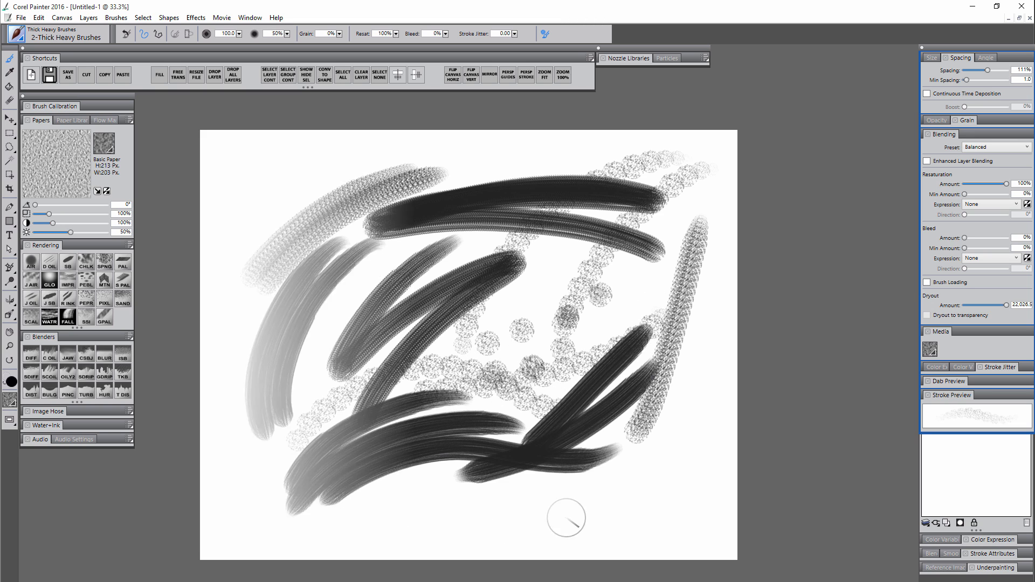
Step: Paint a set of long curved black strokes on the cleared canvas with the brush Spacing at 5%
drag(520, 254, 323, 385)
drag(545, 295, 335, 467)
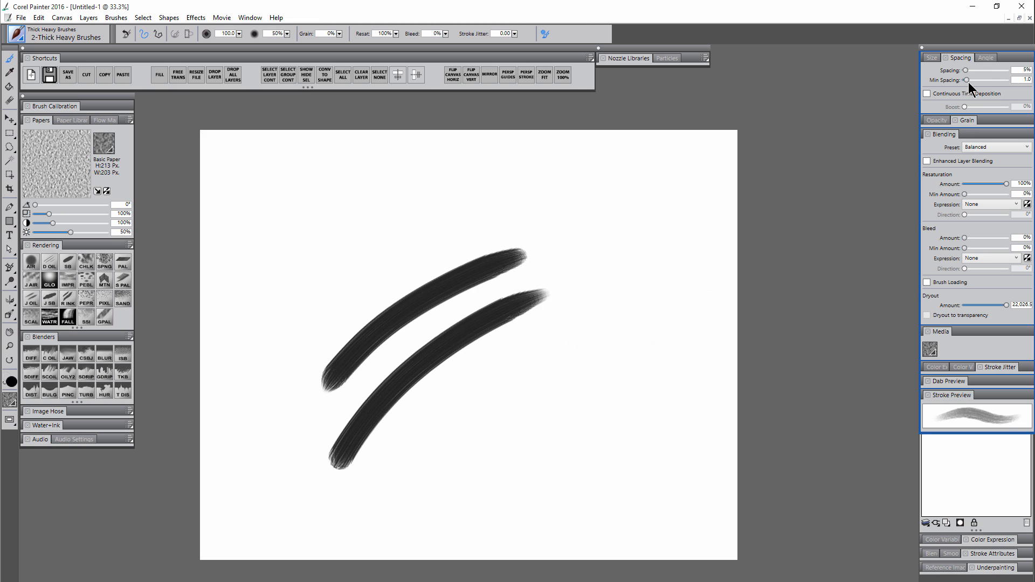
mouse_move(561, 212)
mouse_down()
mouse_move(531, 209)
mouse_move(297, 309)
mouse_up()
drag(630, 227, 445, 447)
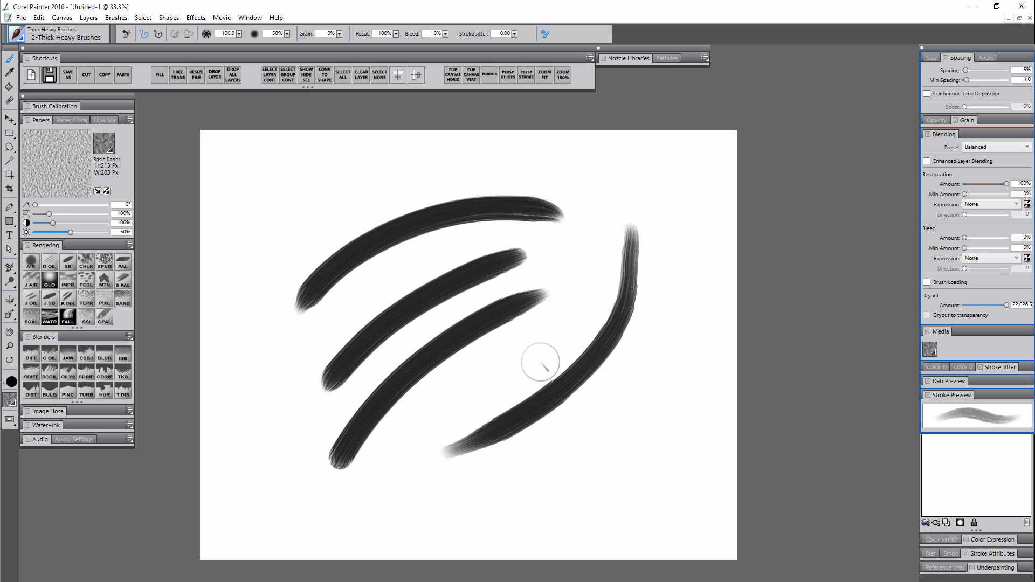
drag(658, 353, 464, 472)
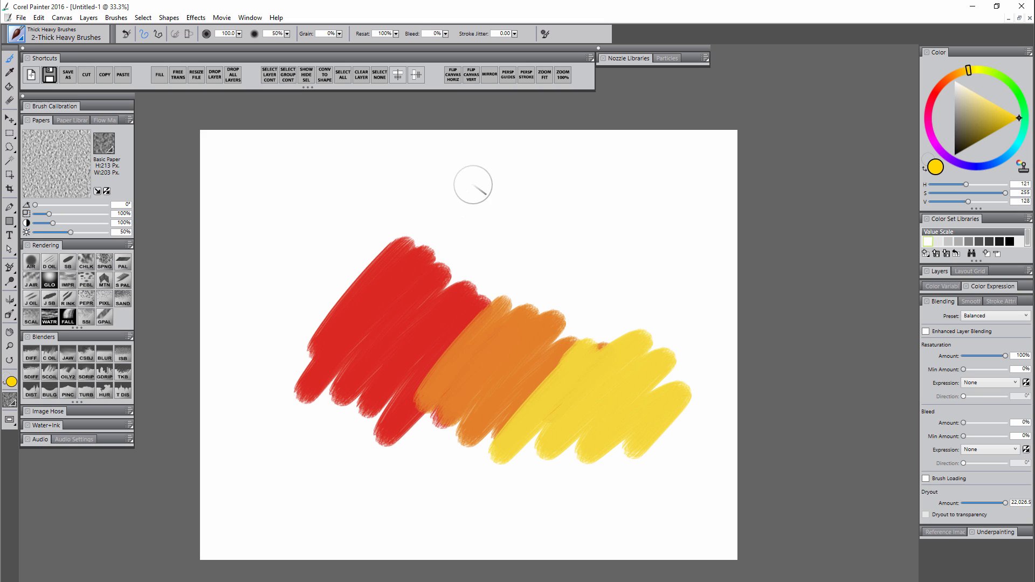
Step: Try a yellow zigzag scribble on the white area above the color swatches and undo it
mouse_move(447, 207)
mouse_down()
mouse_move(533, 178)
mouse_move(483, 216)
mouse_move(612, 221)
mouse_up()
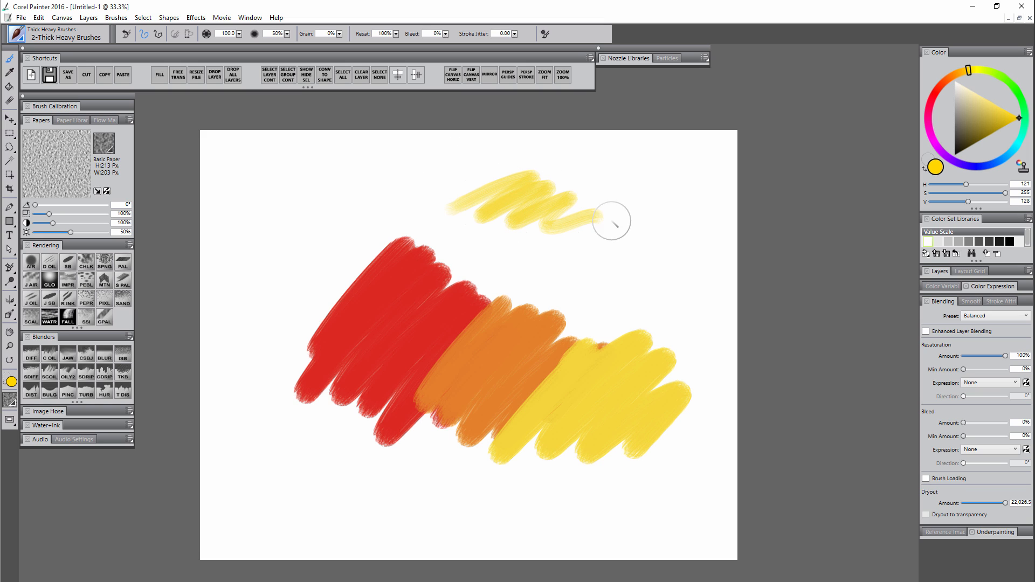
key(ctrl+z)
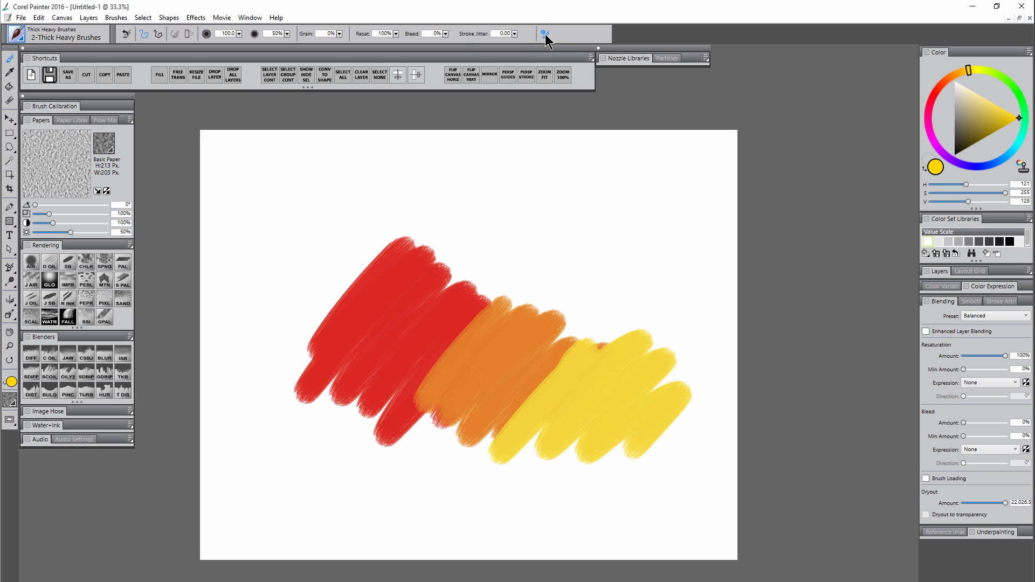
Step: Try the Heavy Blender preset in the Blending controls with a stroke over the orange swatch, and undo the stroke
click(251, 18)
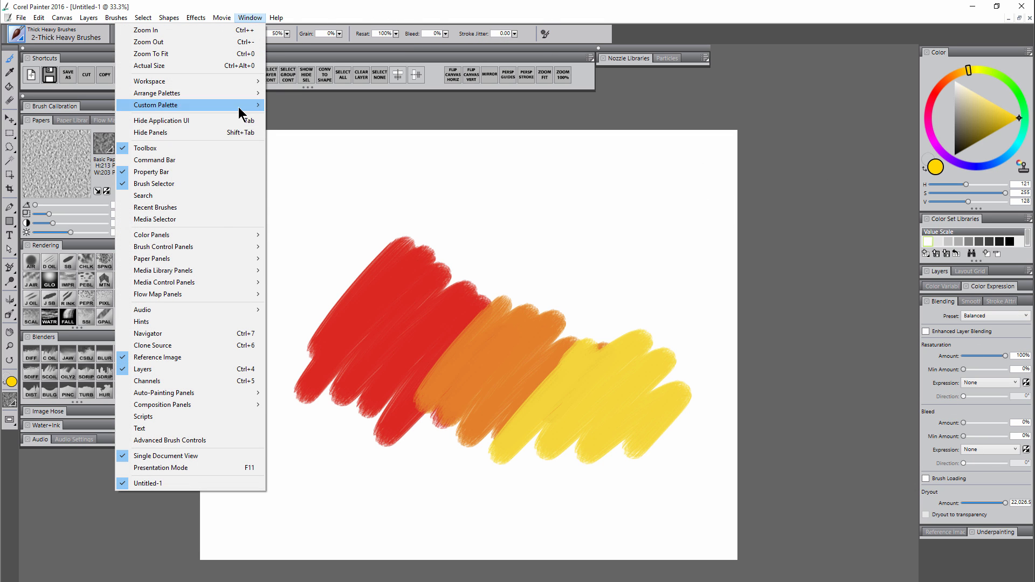
mouse_move(224, 244)
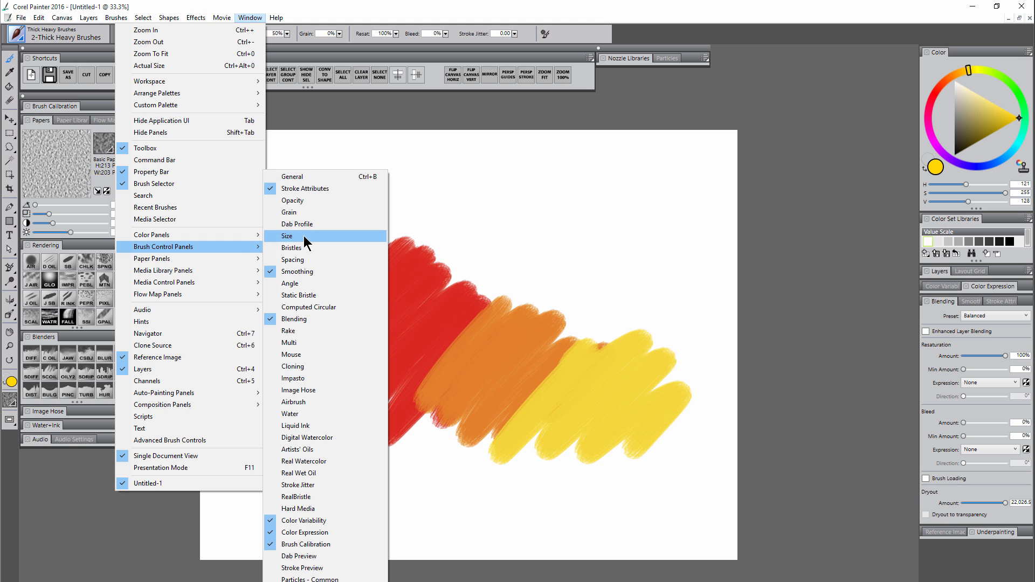
click(330, 318)
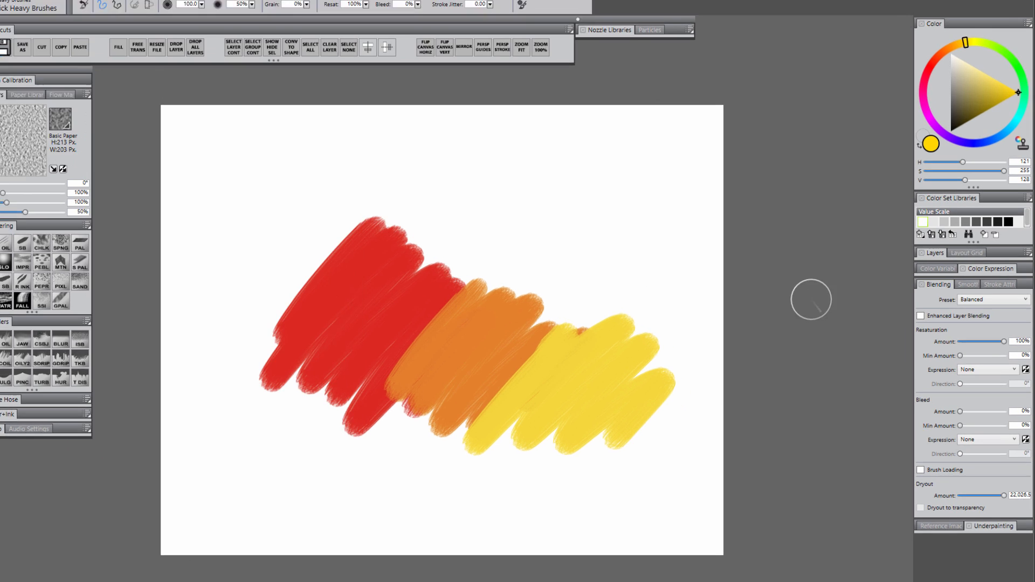
click(966, 195)
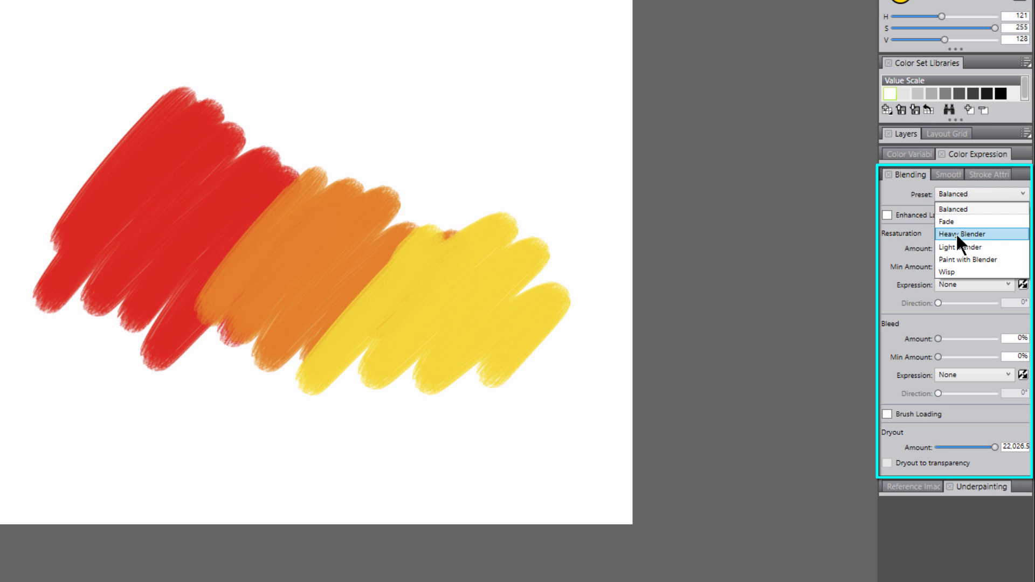
click(959, 235)
mouse_move(330, 203)
mouse_down()
mouse_move(390, 170)
mouse_move(400, 191)
mouse_move(464, 187)
mouse_move(501, 251)
mouse_move(566, 310)
mouse_move(445, 401)
mouse_move(447, 360)
mouse_move(291, 388)
mouse_move(259, 366)
mouse_move(266, 319)
mouse_move(109, 353)
mouse_move(107, 280)
mouse_move(44, 260)
mouse_move(66, 199)
mouse_move(163, 149)
mouse_move(230, 230)
mouse_move(235, 284)
mouse_up()
key(ctrl+z)
Step: Change the Blending preset to Light Blender, test it across the orange and red swatches, and undo the stroke
click(966, 193)
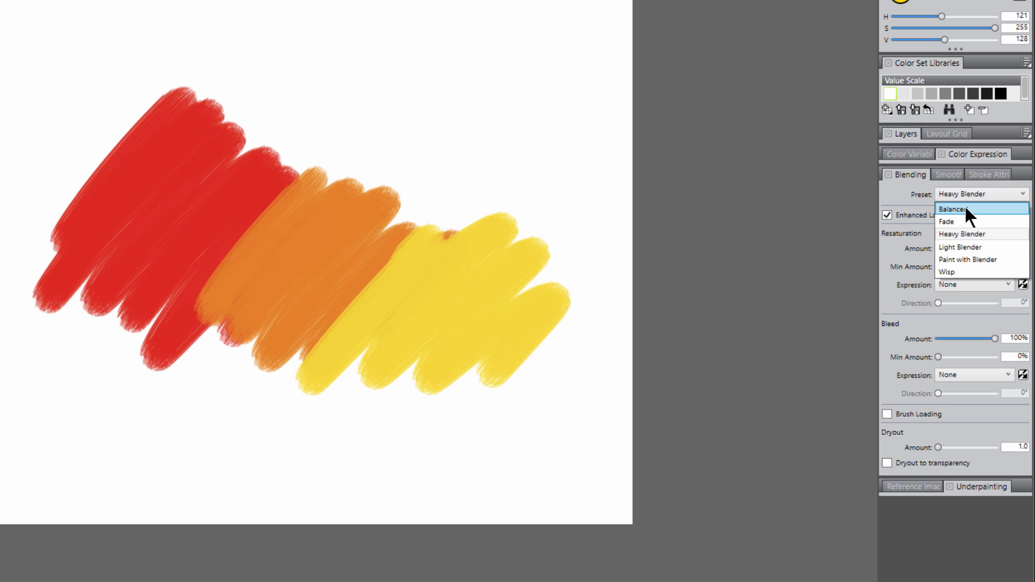
click(966, 247)
mouse_move(388, 248)
mouse_down()
mouse_move(371, 268)
mouse_move(409, 270)
mouse_move(422, 200)
mouse_move(357, 183)
mouse_move(276, 192)
mouse_move(224, 247)
mouse_move(252, 210)
mouse_move(214, 96)
mouse_move(92, 153)
mouse_move(52, 205)
mouse_move(122, 168)
mouse_move(168, 296)
mouse_up()
key(ctrl+z)
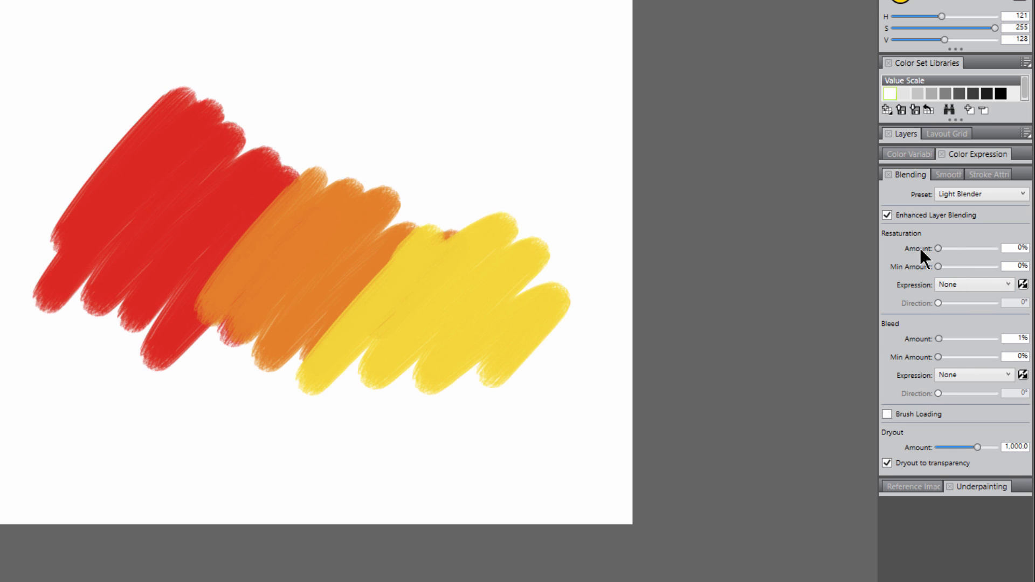
Step: Set the Resaturation amount to 78% and paint with blue over and around the yellow swatch
mouse_move(920, 247)
click(983, 248)
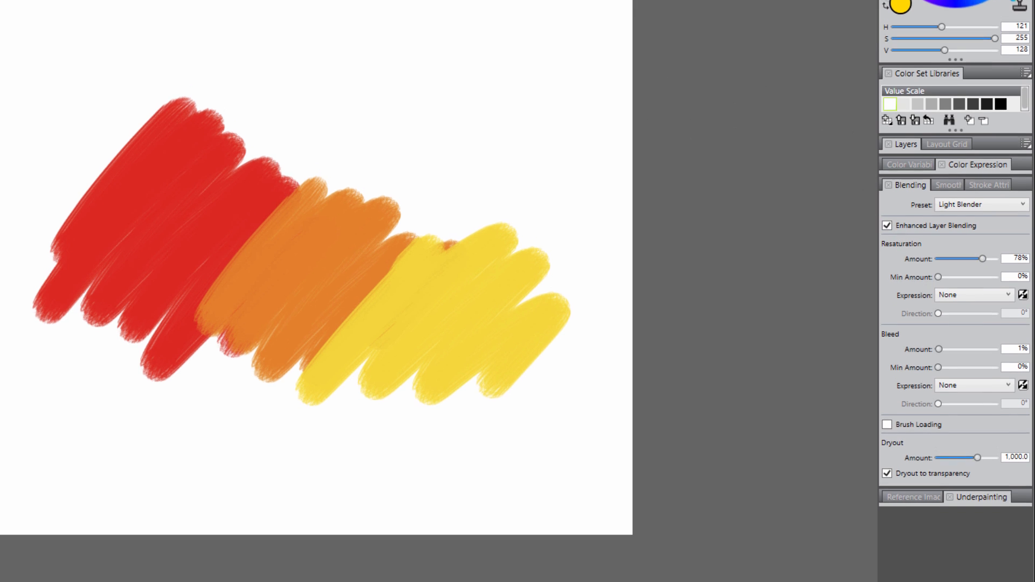
click(983, 49)
mouse_move(420, 296)
mouse_down()
mouse_move(388, 288)
mouse_move(386, 363)
mouse_move(502, 337)
mouse_move(555, 367)
mouse_move(550, 435)
mouse_move(410, 490)
mouse_move(233, 438)
mouse_up()
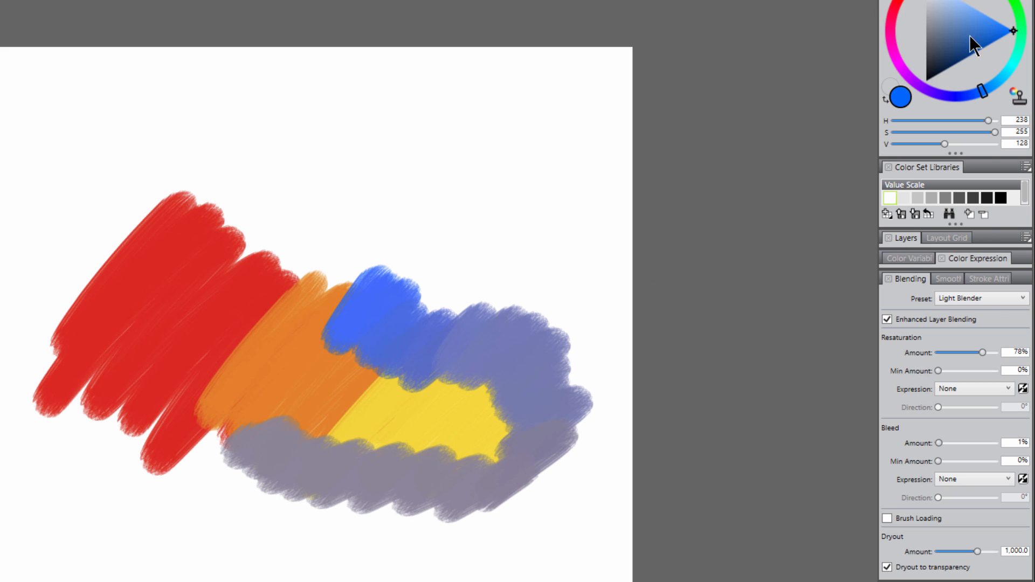
Step: Set the Resaturation amount to 0% and blend around the edges of the red swatch
drag(982, 352, 937, 353)
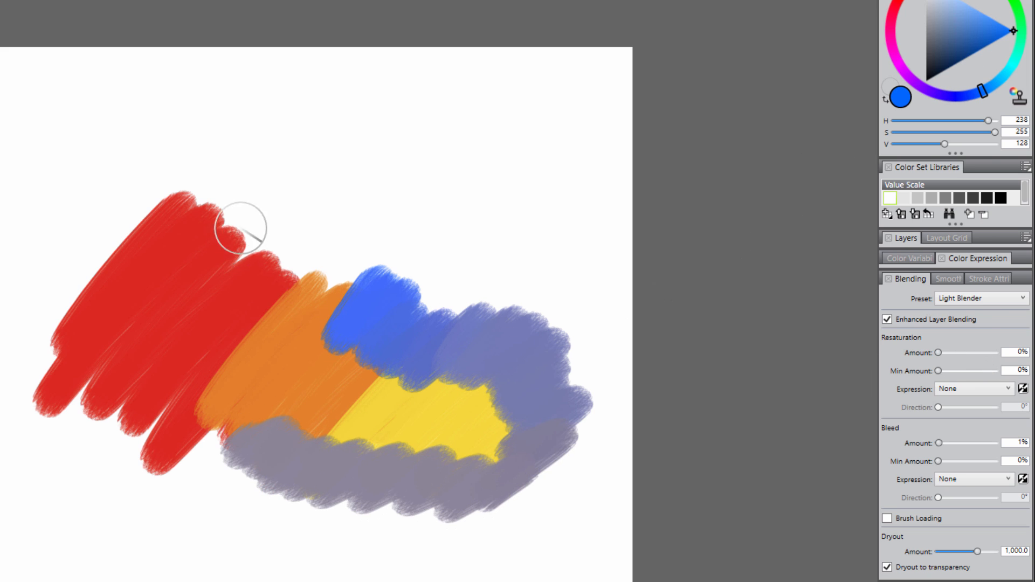
mouse_move(243, 224)
mouse_down()
mouse_move(241, 300)
mouse_move(139, 226)
mouse_move(134, 277)
mouse_move(176, 423)
mouse_up()
Step: Test the Bleed amount at 96% and at 0% by blending strokes across the red, orange, yellow and blue areas
mouse_move(921, 444)
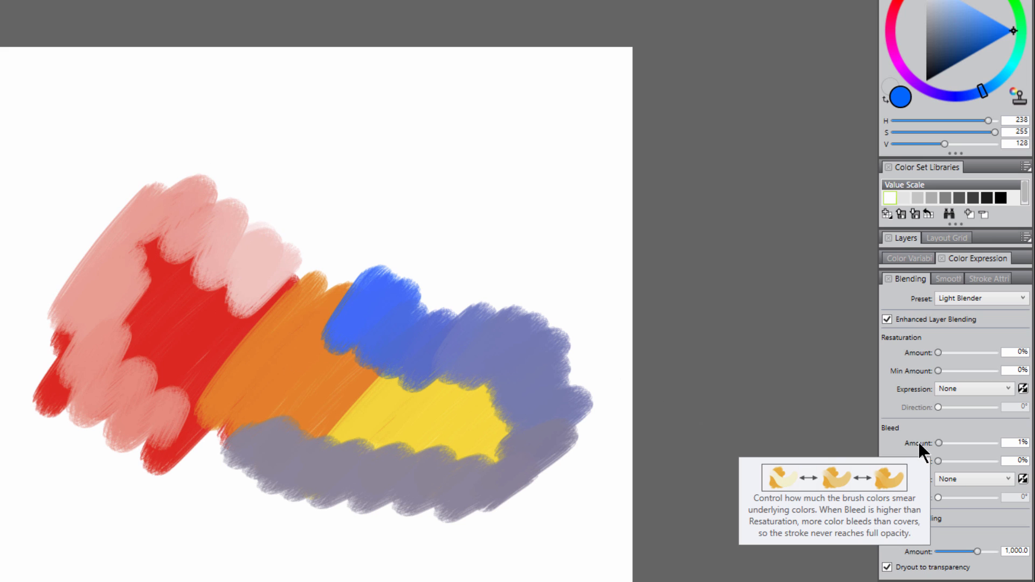
click(991, 442)
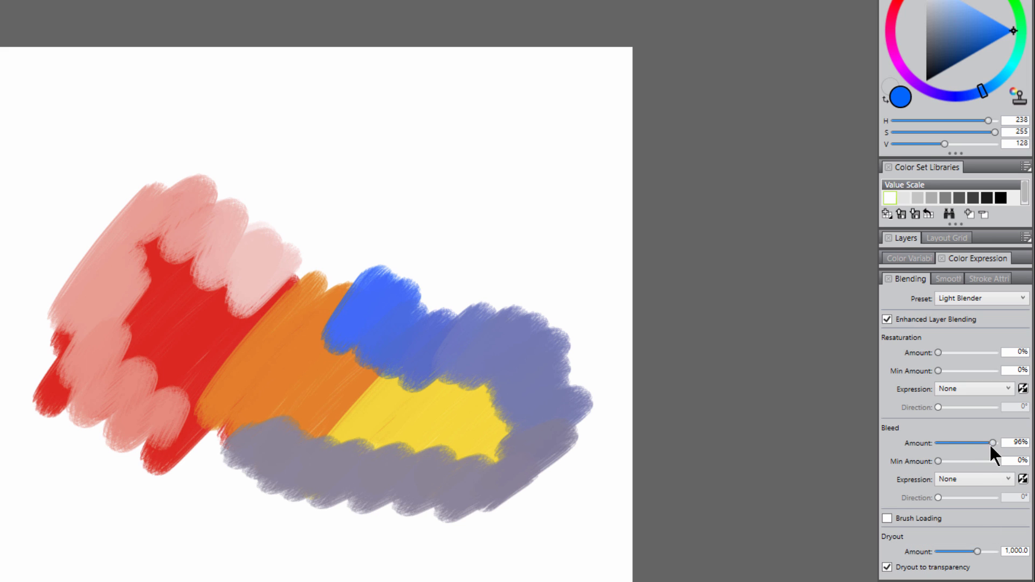
mouse_move(325, 282)
mouse_down()
mouse_move(357, 298)
mouse_move(357, 375)
mouse_move(380, 368)
mouse_move(388, 425)
mouse_move(512, 428)
mouse_move(342, 428)
mouse_move(231, 448)
mouse_move(263, 365)
mouse_move(233, 363)
mouse_move(193, 392)
mouse_move(269, 427)
mouse_up()
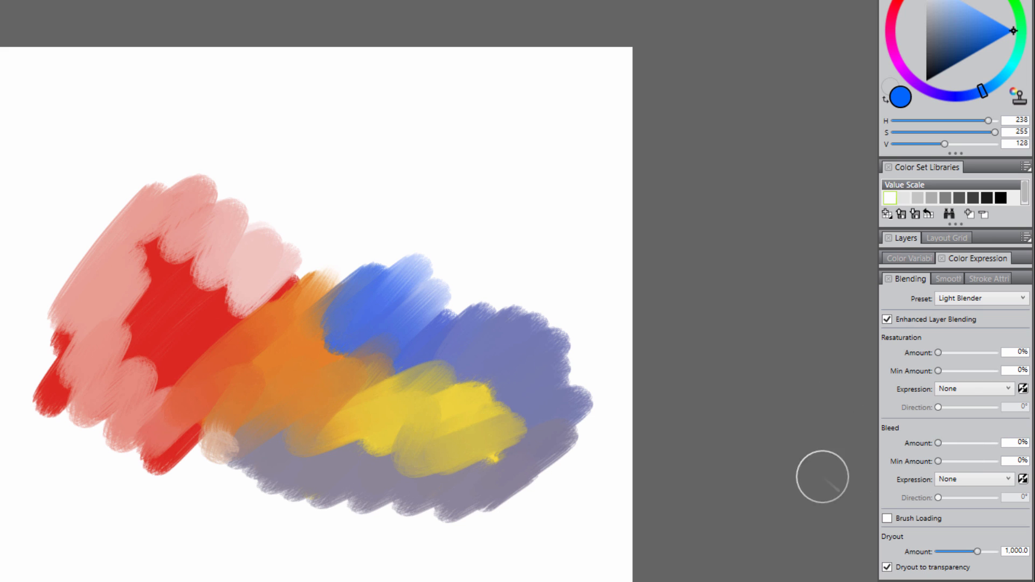
mouse_move(261, 342)
mouse_down()
mouse_move(285, 322)
mouse_move(312, 349)
mouse_move(298, 406)
mouse_move(306, 316)
mouse_move(259, 326)
mouse_move(257, 242)
mouse_move(283, 227)
mouse_move(313, 285)
mouse_move(290, 357)
mouse_move(319, 333)
mouse_move(249, 379)
mouse_move(347, 331)
mouse_up()
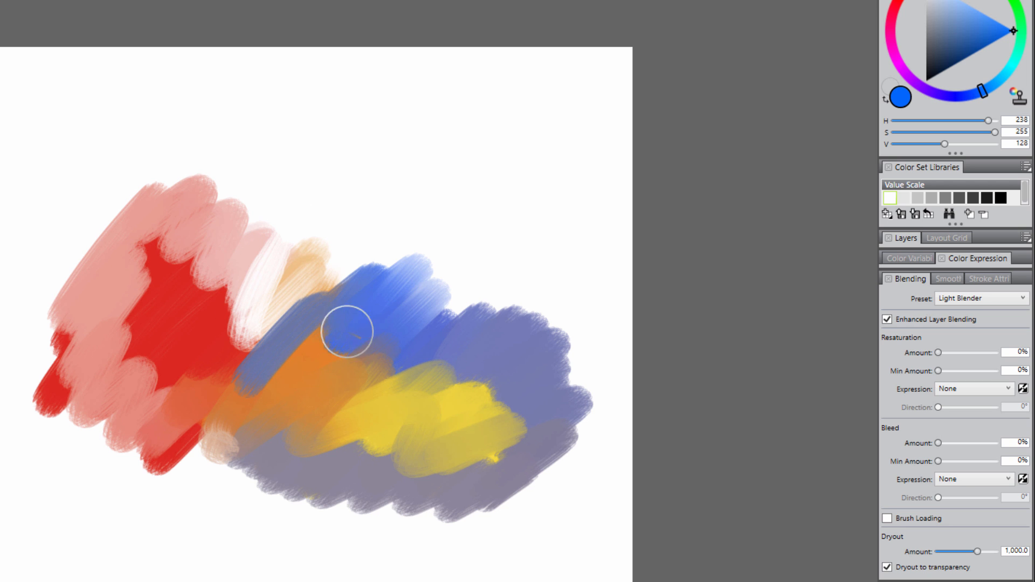